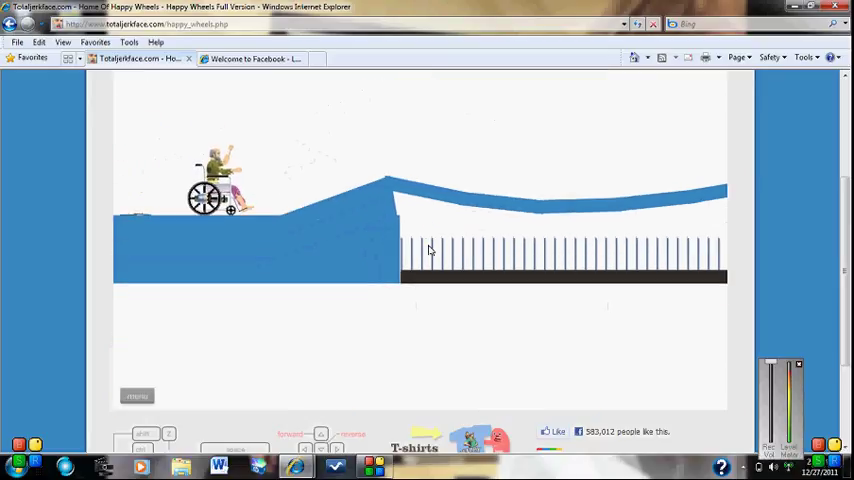
Step: Pause the Obstacle Course? wheelchair level and exit to the Featured Levels list
key("Up")
key("Escape")
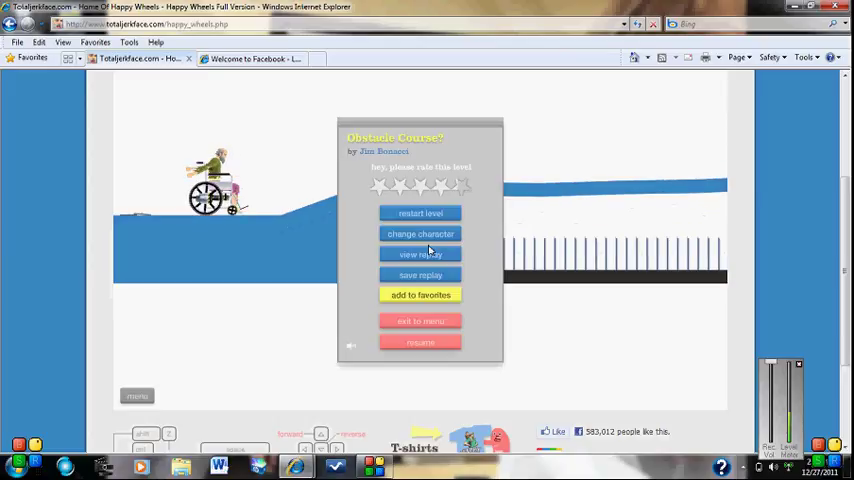
left_click(405, 324)
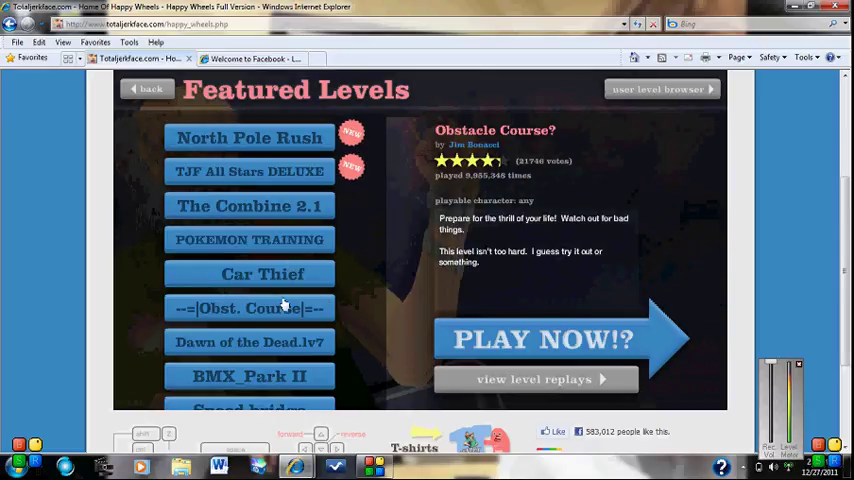
scroll(286, 342, "down", 3)
scroll(280, 300, "down", 3)
scroll(290, 260, "down", 2)
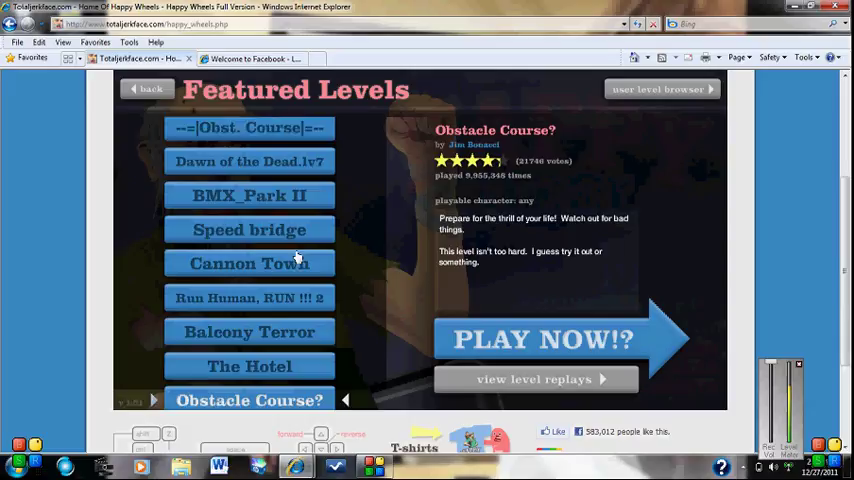
Step: Start Speed bridge and ride the bicycle down the ramp, across the bridge, onto the red truss bridge
left_click(529, 330)
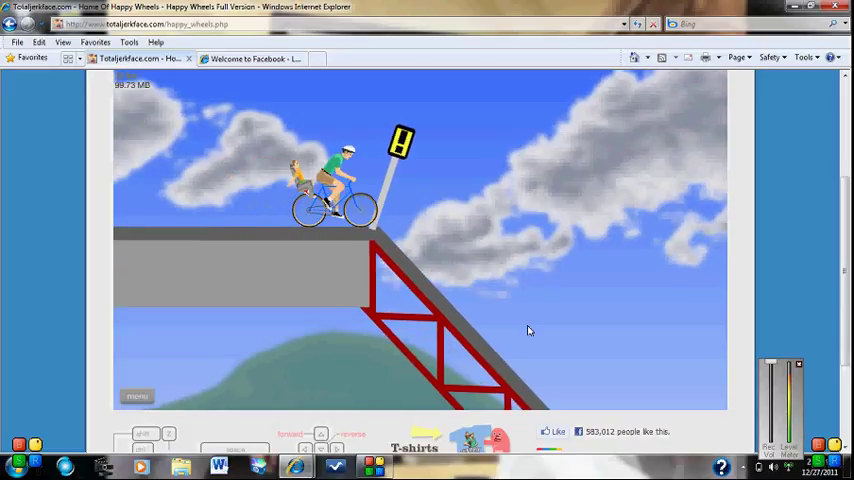
key("Up")
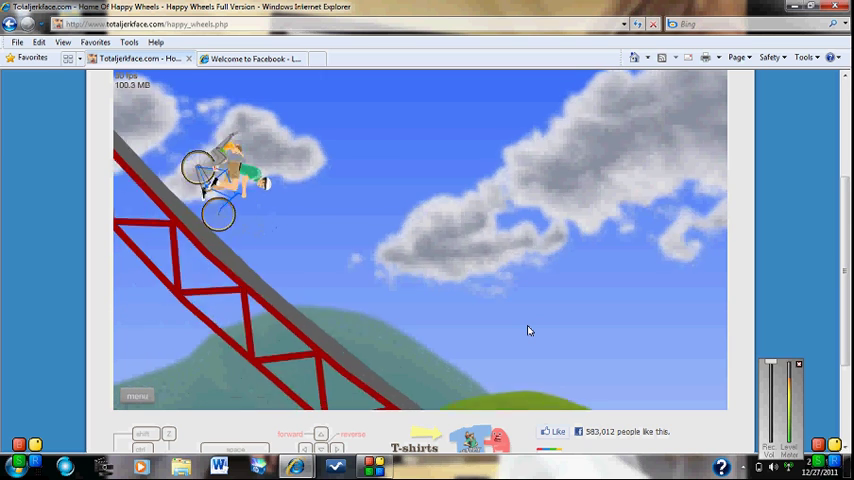
key("Up")
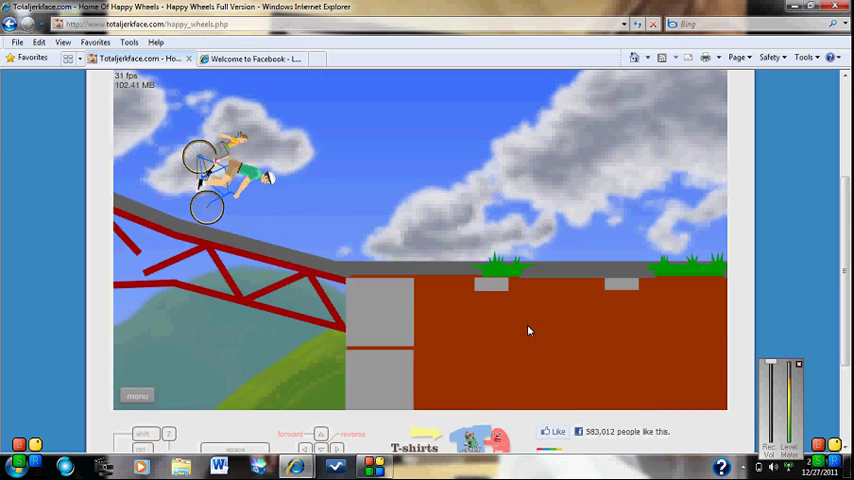
key("Up")
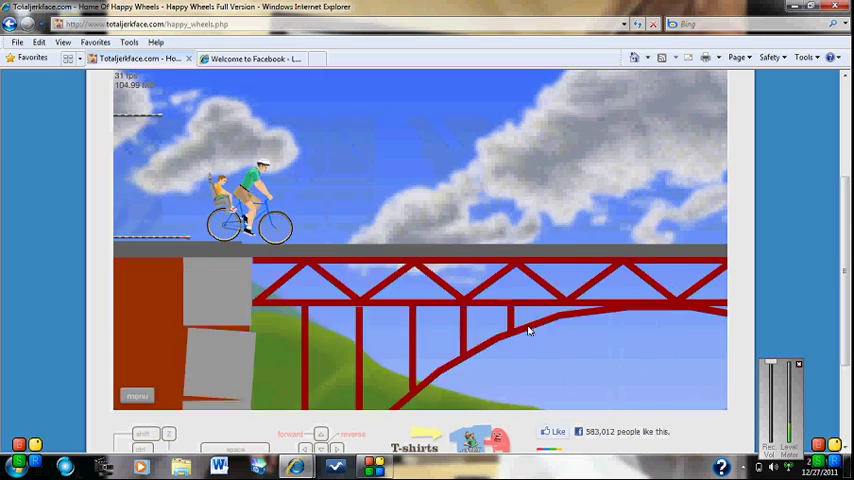
key("Up")
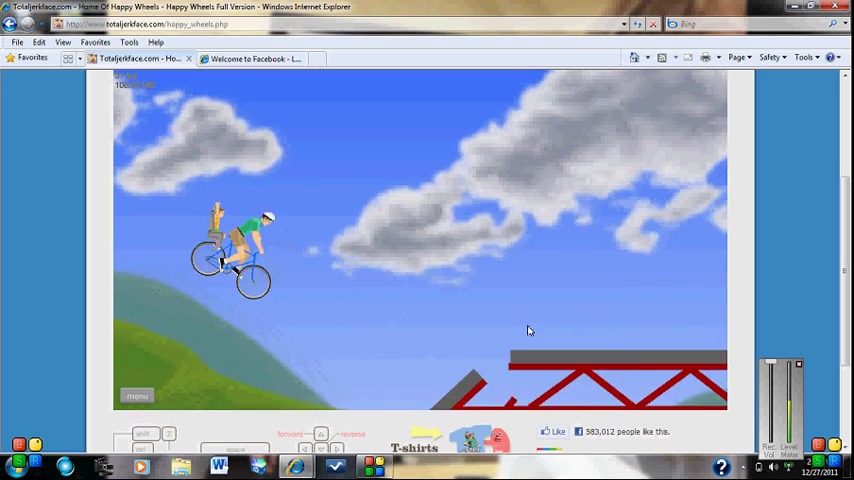
key("Up")
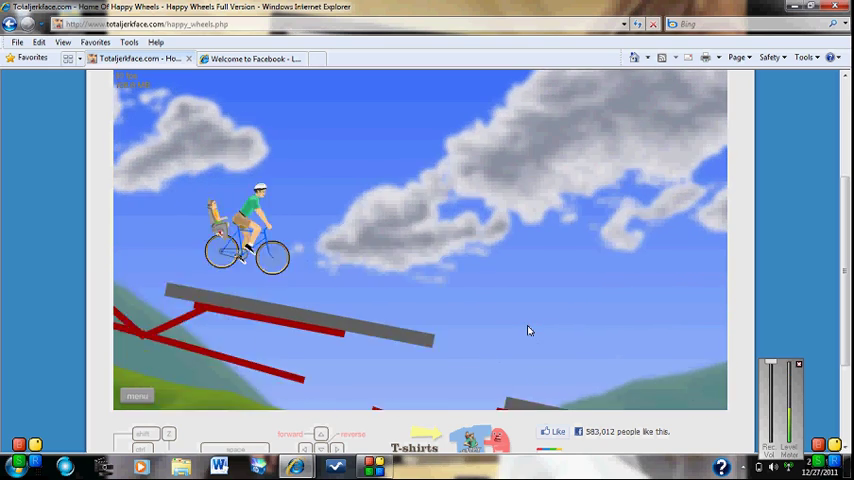
key("Up")
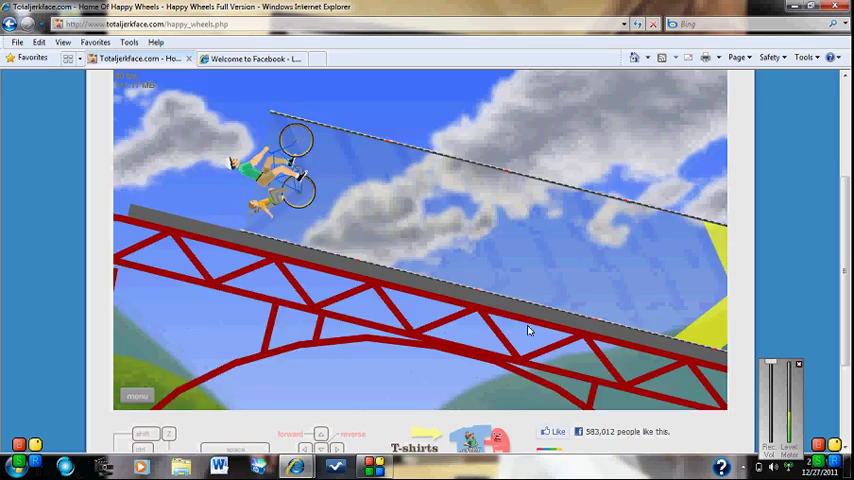
Step: Respawn at the checkpoint and ride through the pit and loop to the finish in 24.86 s
key("Up")
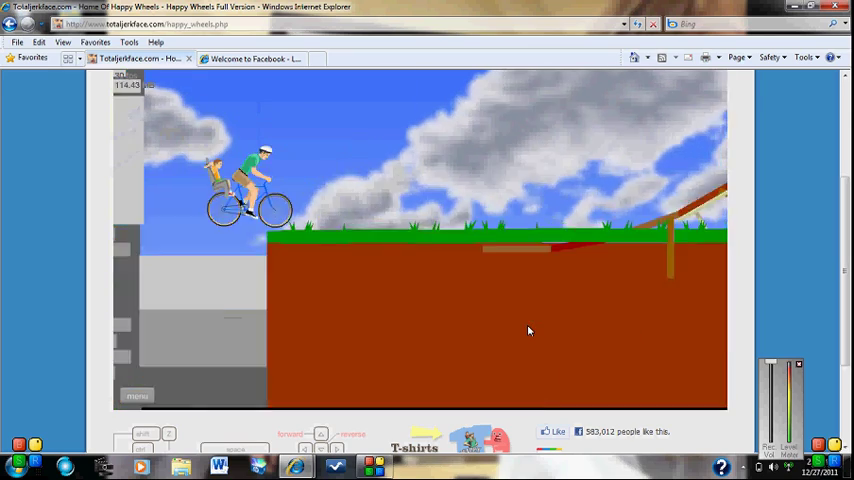
key("Up")
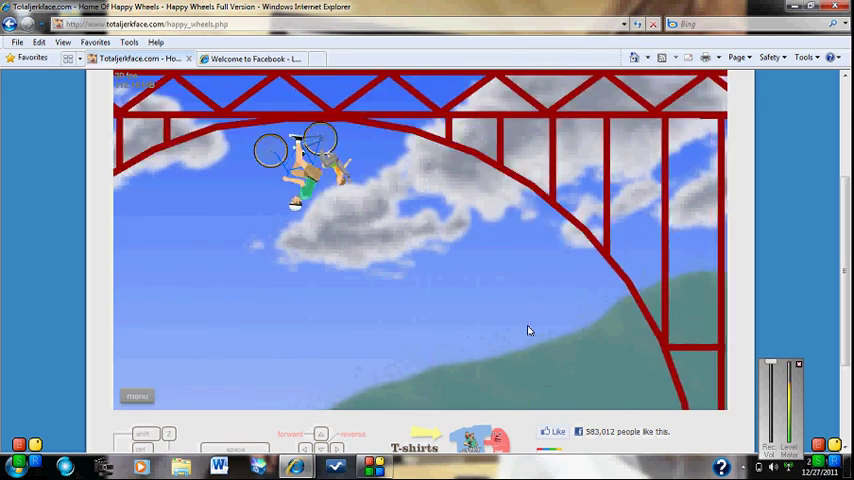
key("Up")
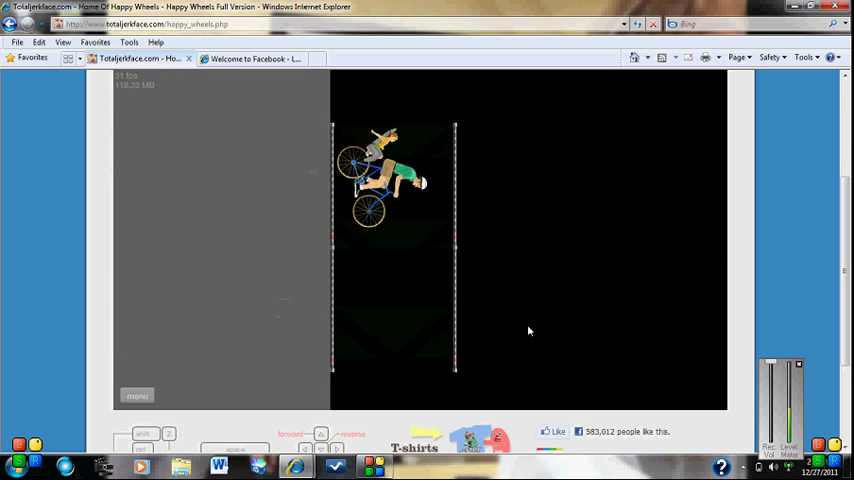
key("Up")
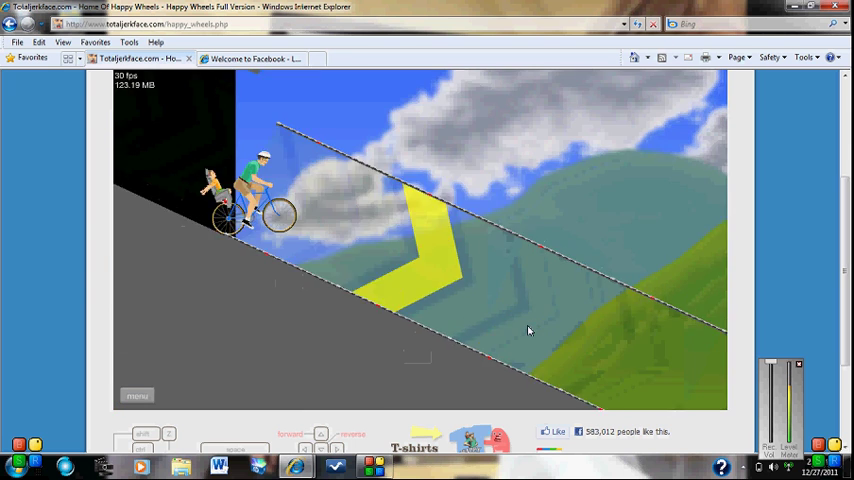
key("Up")
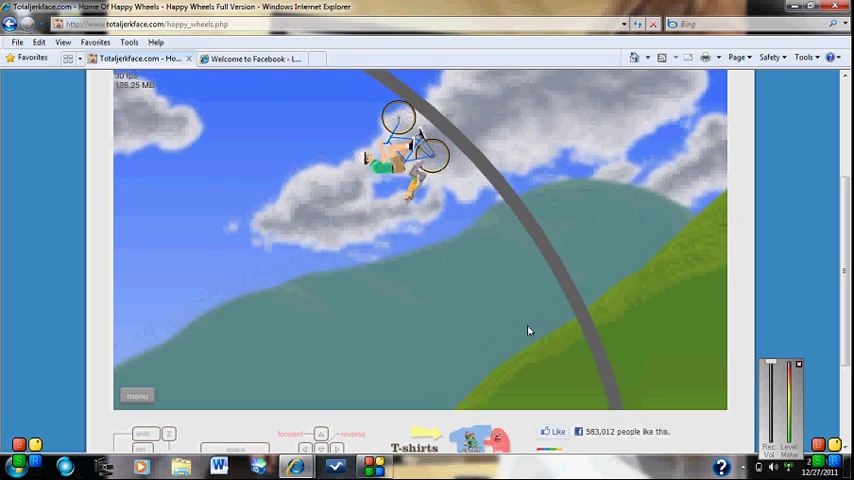
key("Up")
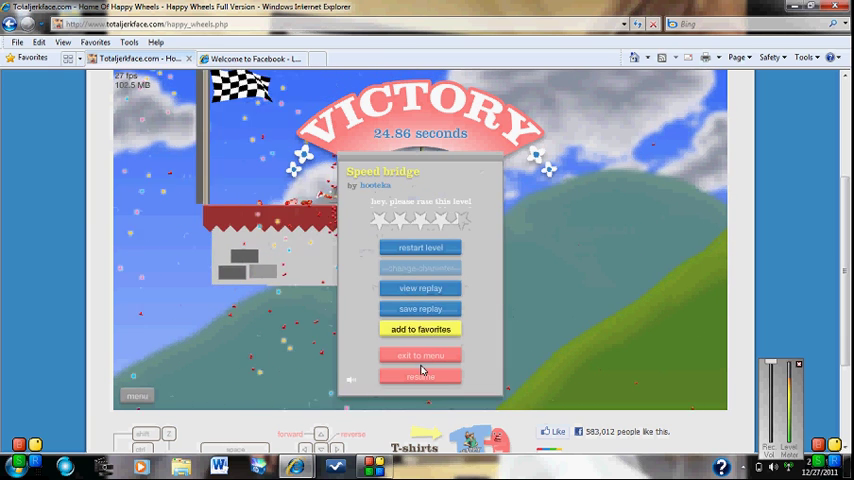
Step: Return from the victory screen to Featured Levels and launch Dawn of the Dead.lv7
left_click(431, 354)
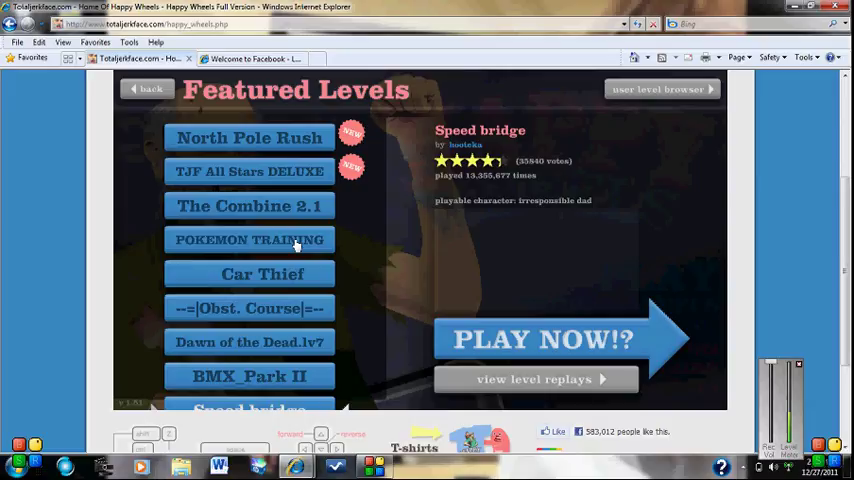
scroll(278, 388, "down", 2)
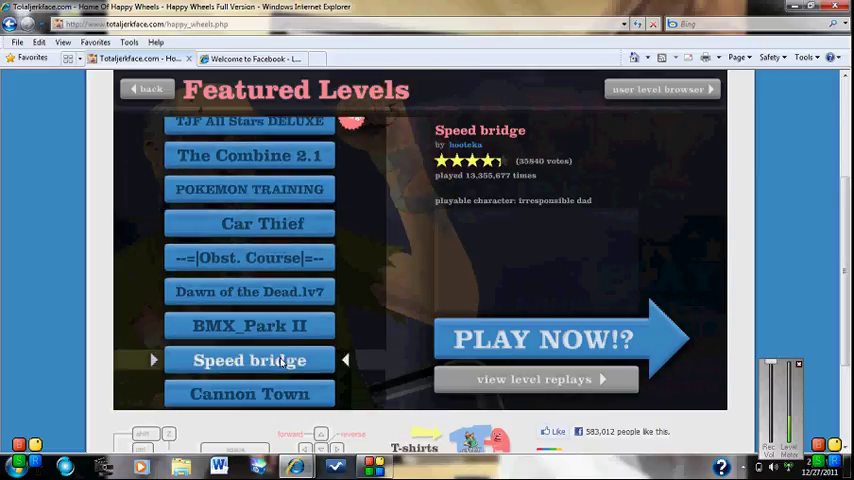
scroll(290, 300, "down", 2)
scroll(282, 374, "down", 1)
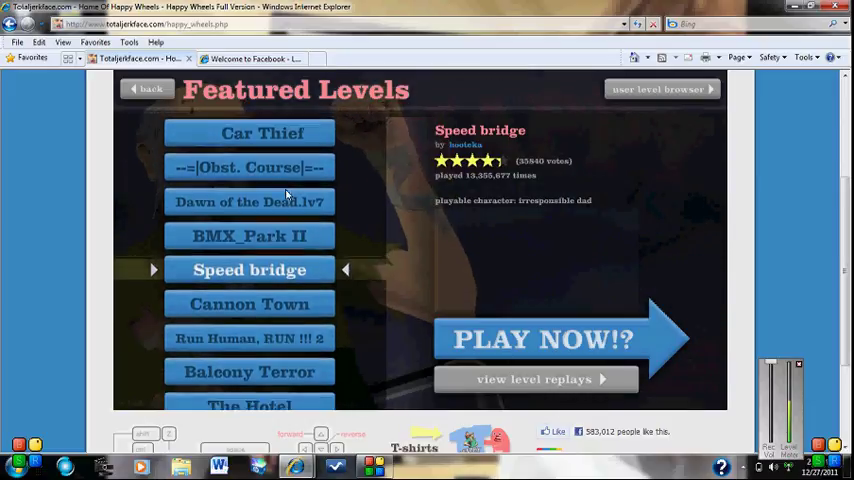
scroll(286, 290, "up", 3)
scroll(286, 283, "down", 1)
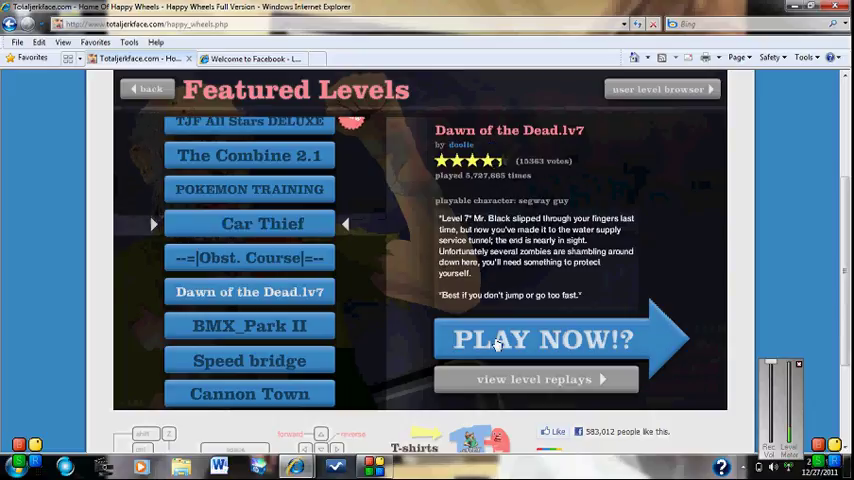
left_click(497, 344)
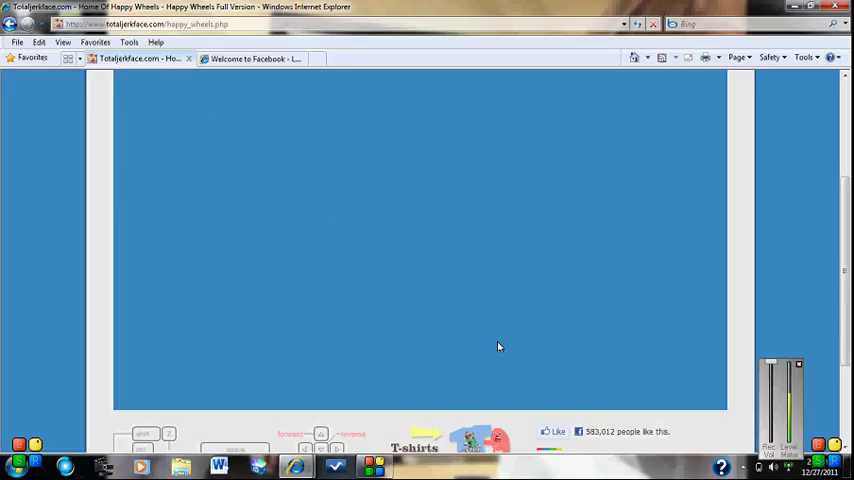
Step: Ride the Segway through the armory and shoot the green zombie
key("Up")
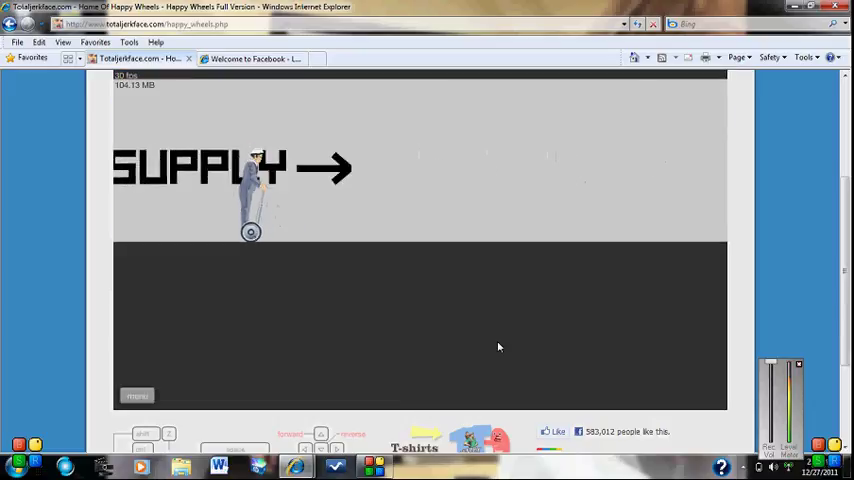
key("Up")
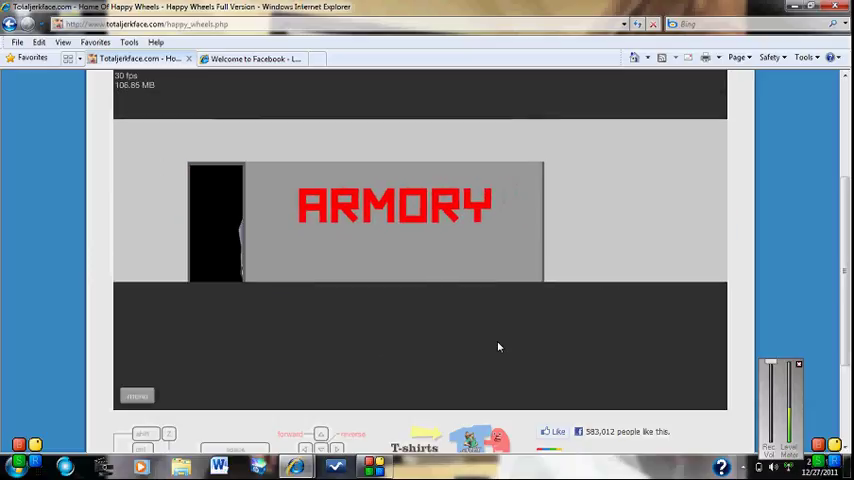
key("Up")
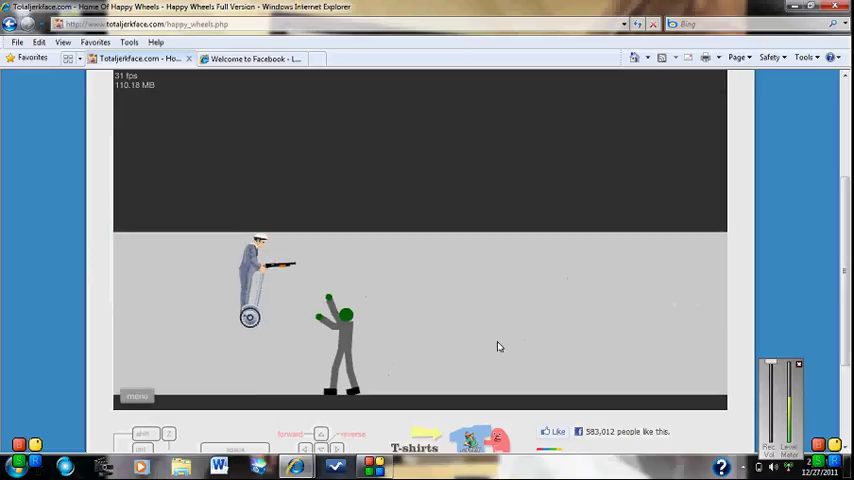
key("Up")
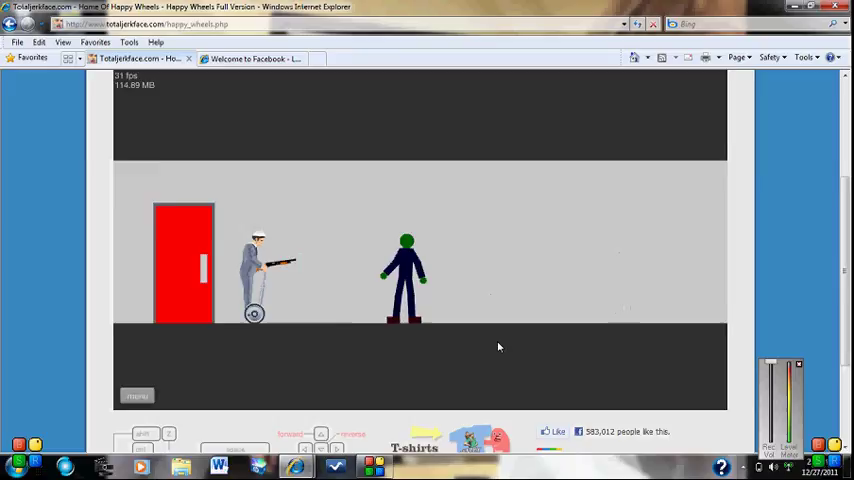
key("space")
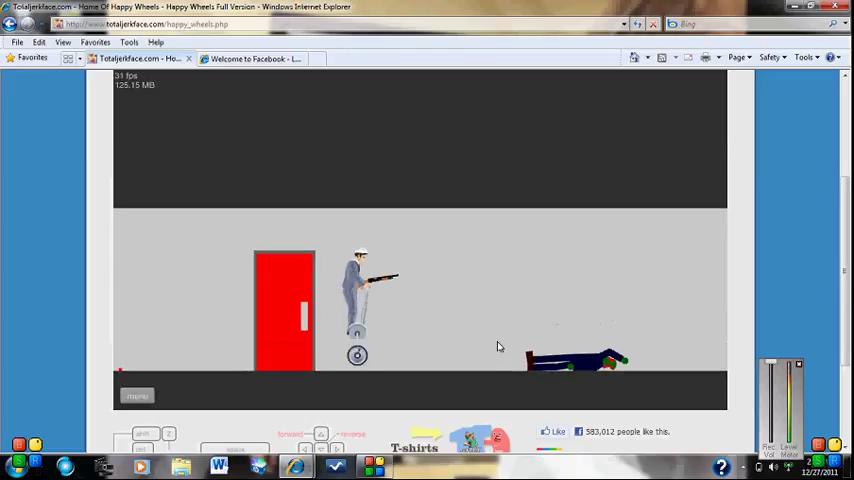
key("Right")
Step: Ride down the stairs, respawn at the checkpoint, and reach the water supply finish in 34.60 s
key("space")
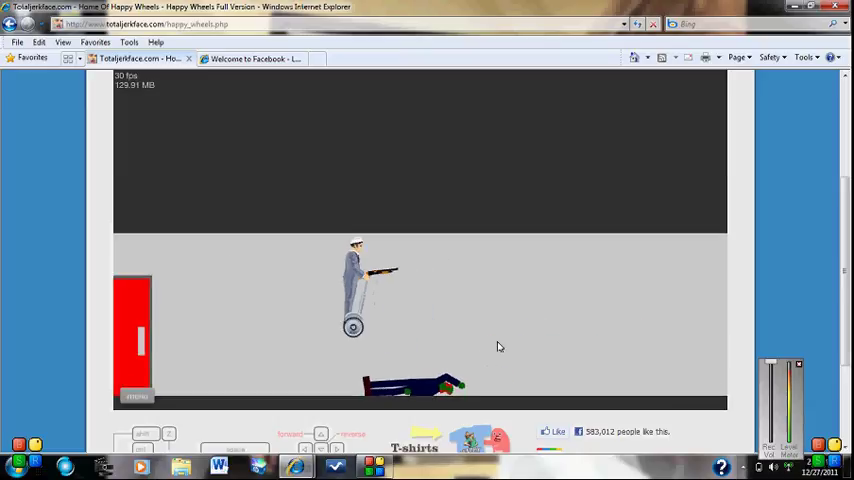
key("Right")
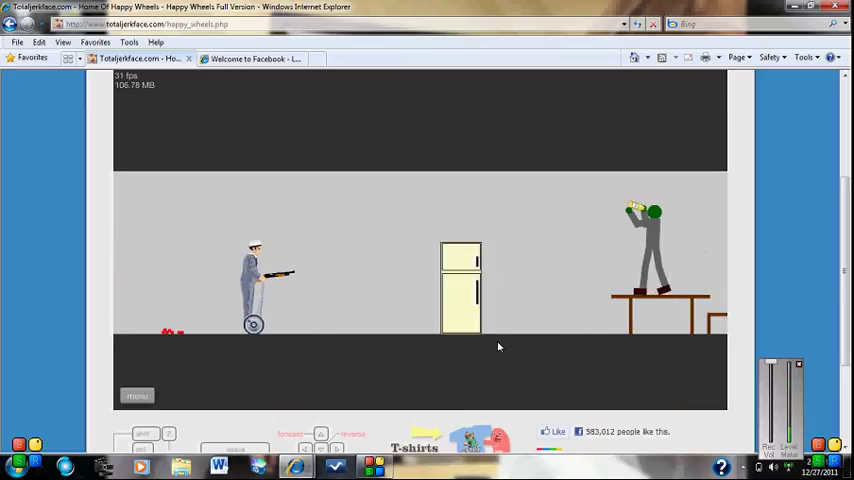
key("Right")
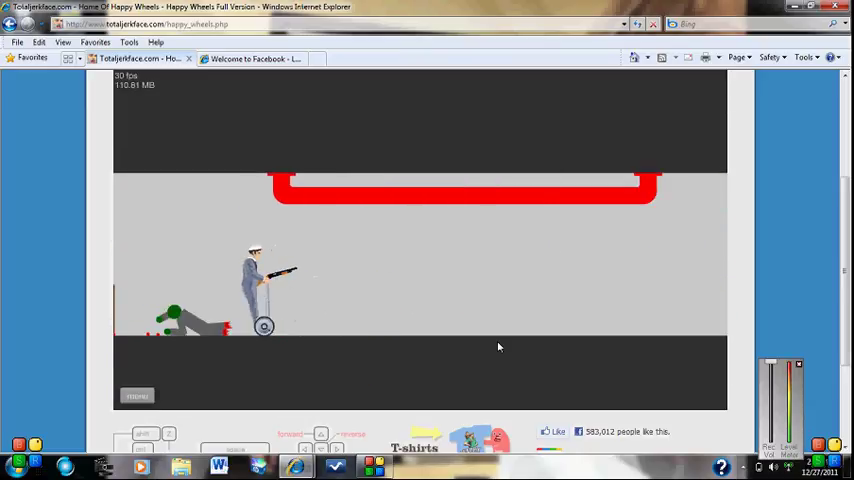
key("Right")
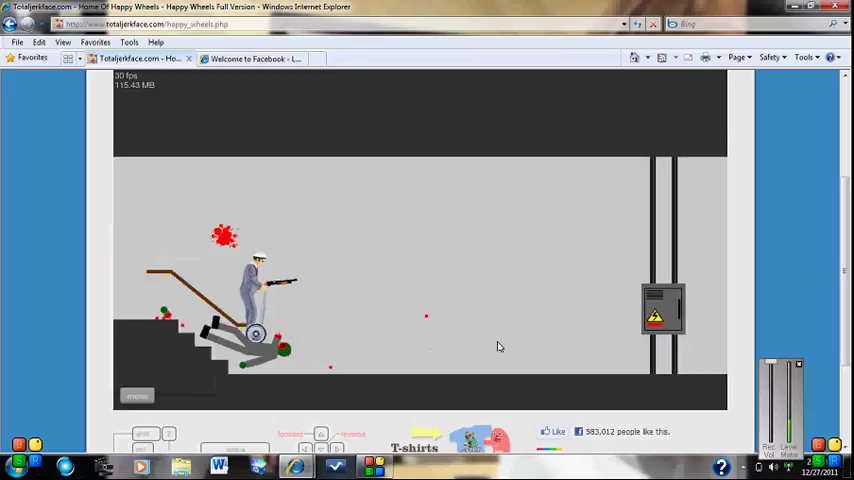
key("Right")
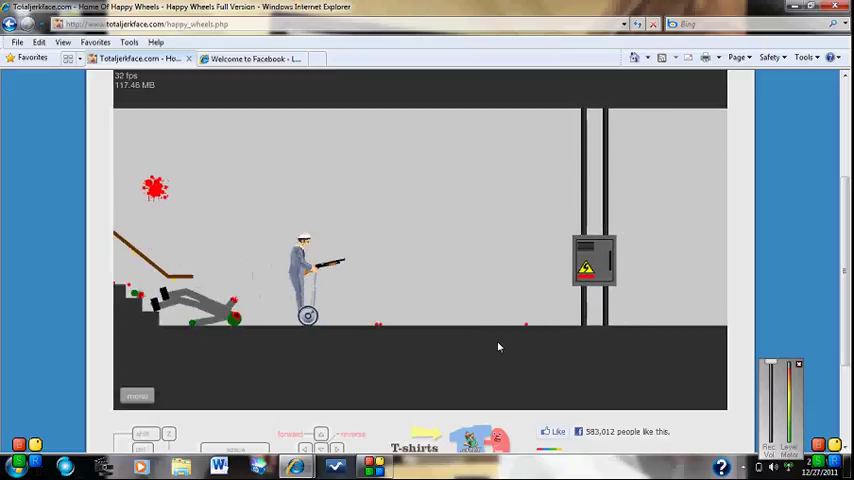
key("Right")
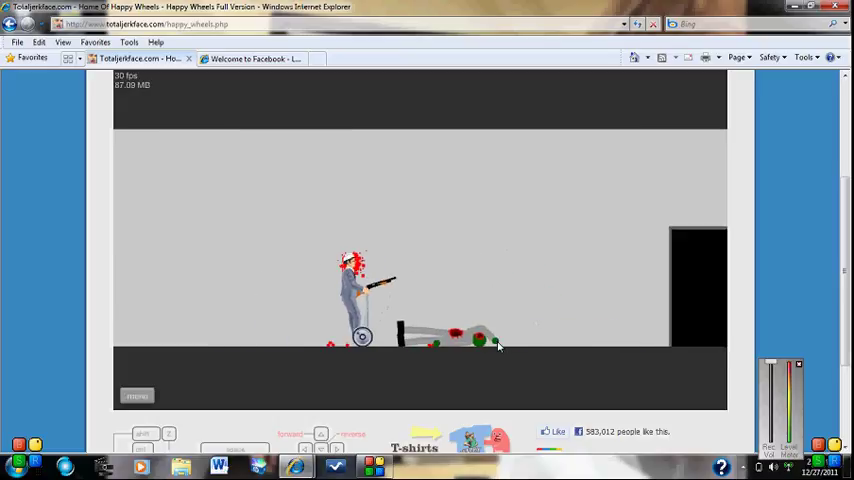
key("Tab")
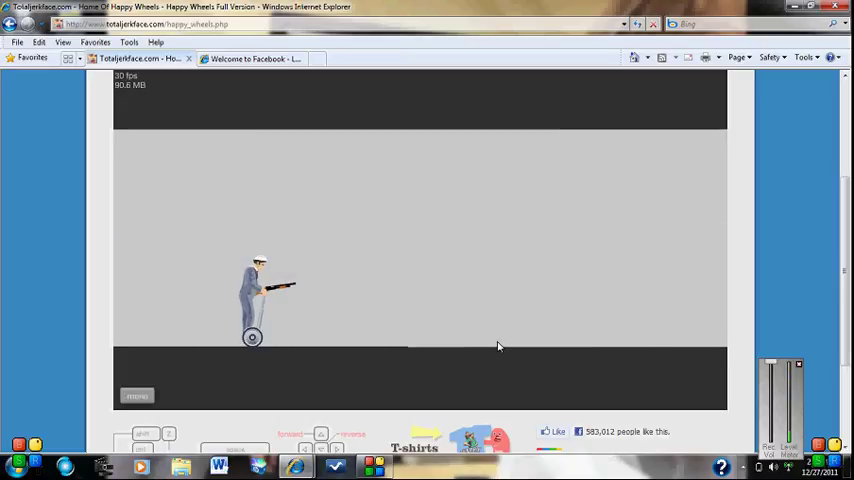
key("Right")
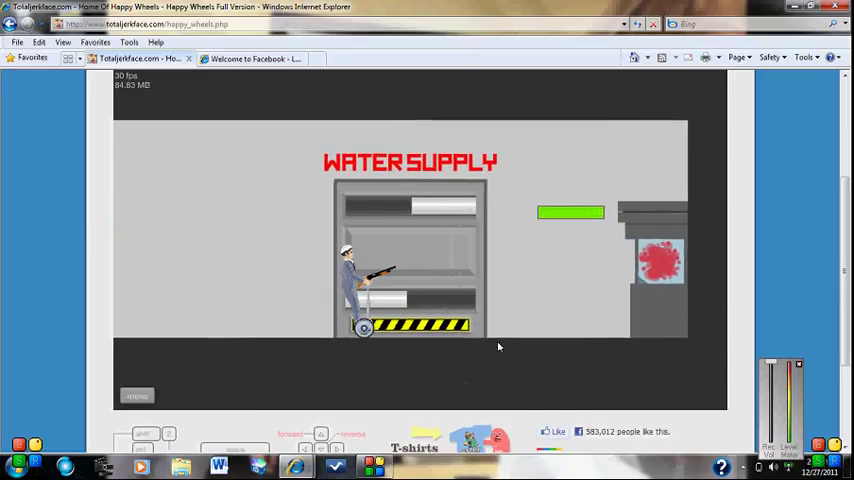
key("Right")
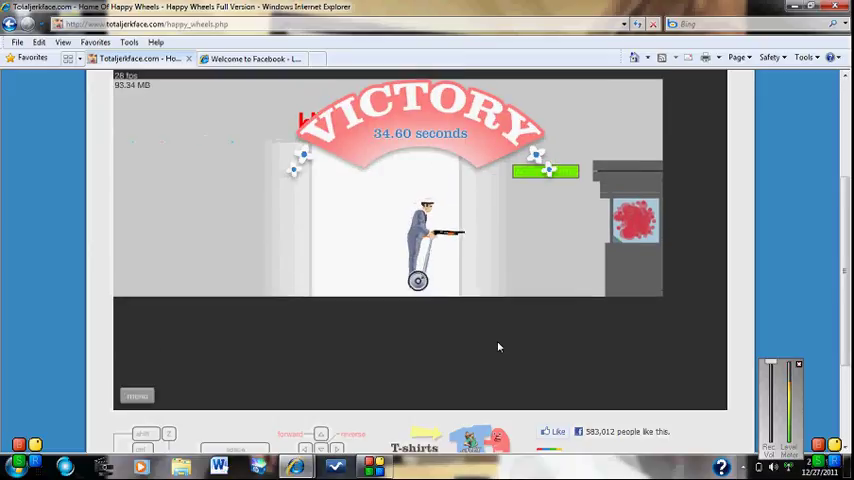
Step: Go from the victory screen to Featured Levels and start DC metro station
left_click(424, 358)
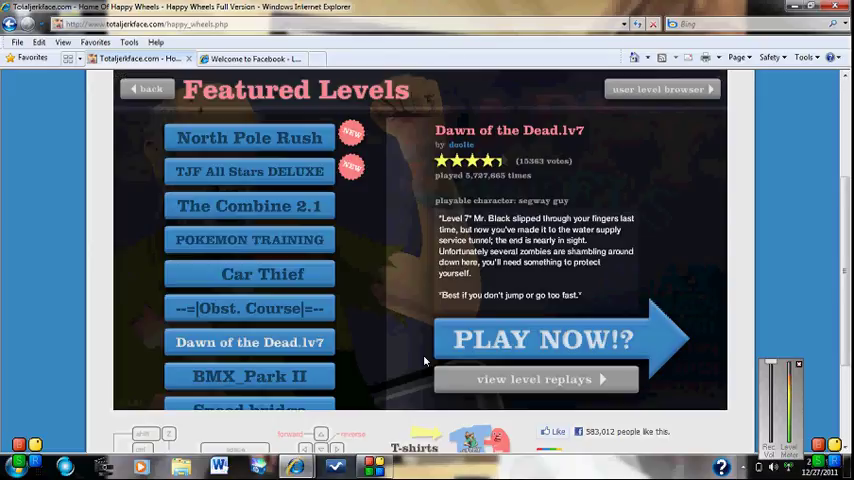
scroll(222, 330, "down", 2)
scroll(250, 320, "down", 2)
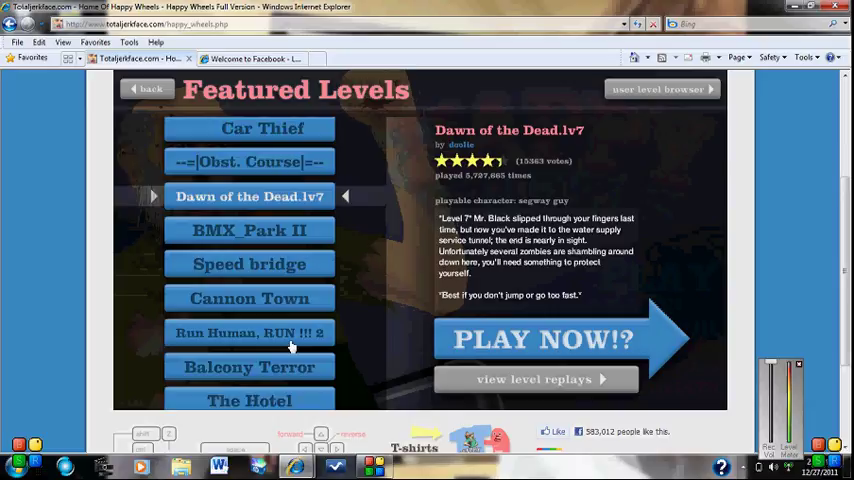
scroll(270, 315, "down", 2)
scroll(278, 311, "down", 1)
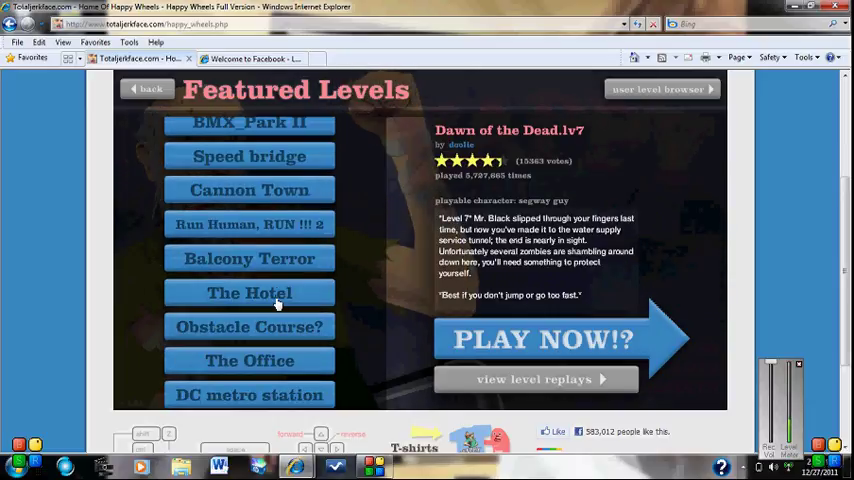
scroll(290, 329, "down", 2)
scroll(290, 360, "down", 1)
left_click(300, 297)
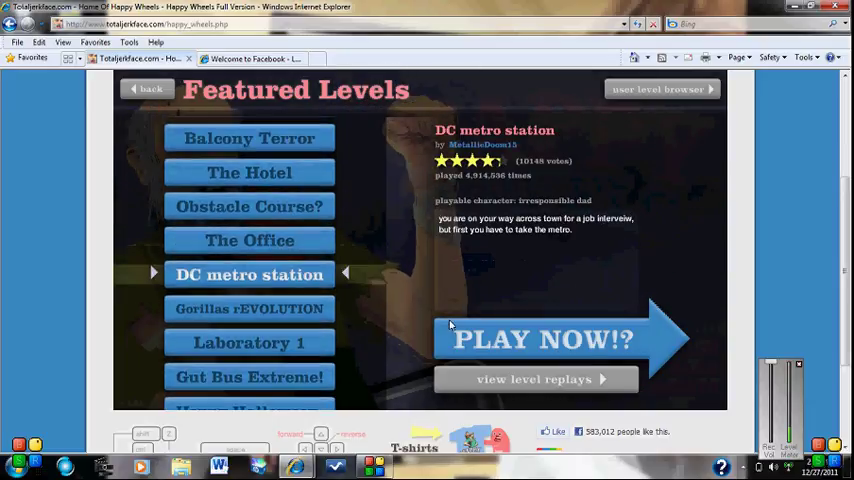
left_click(448, 330)
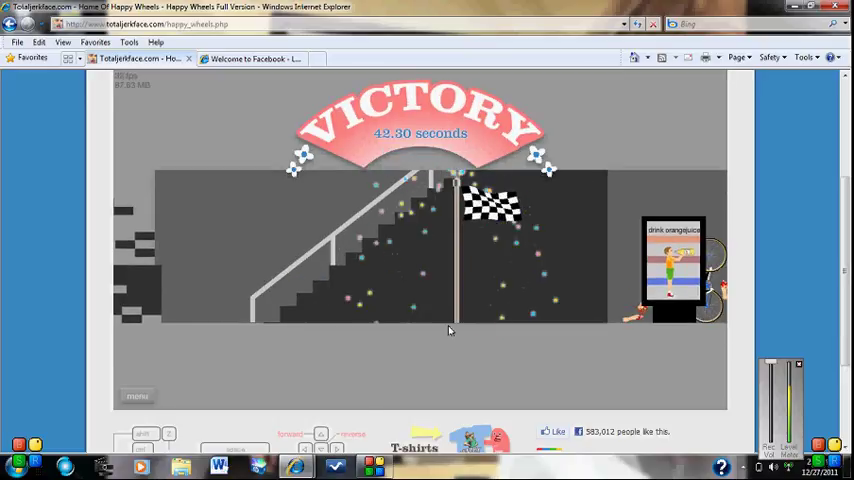
Step: Exit the DC metro station victory screen to Featured Levels and bring up the screen recorder
left_click(403, 362)
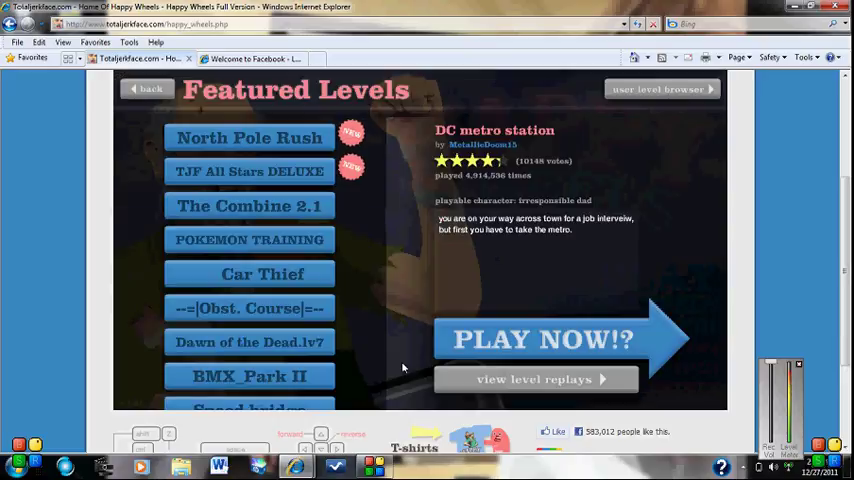
left_click(373, 467)
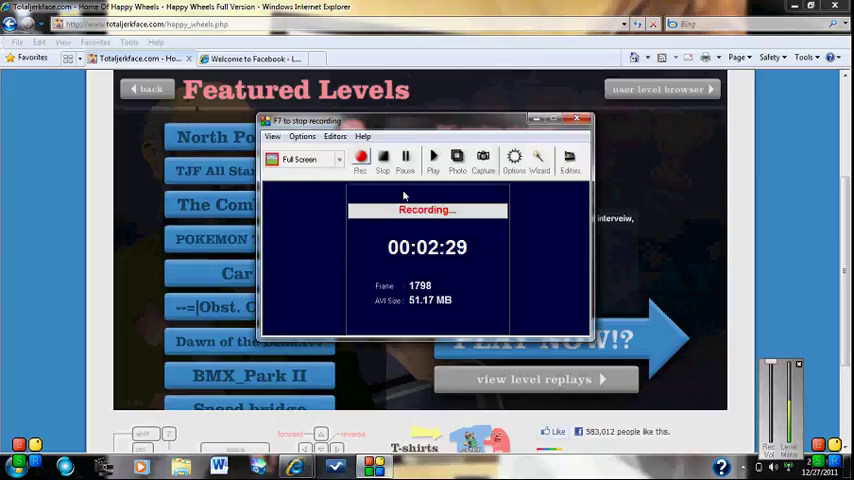